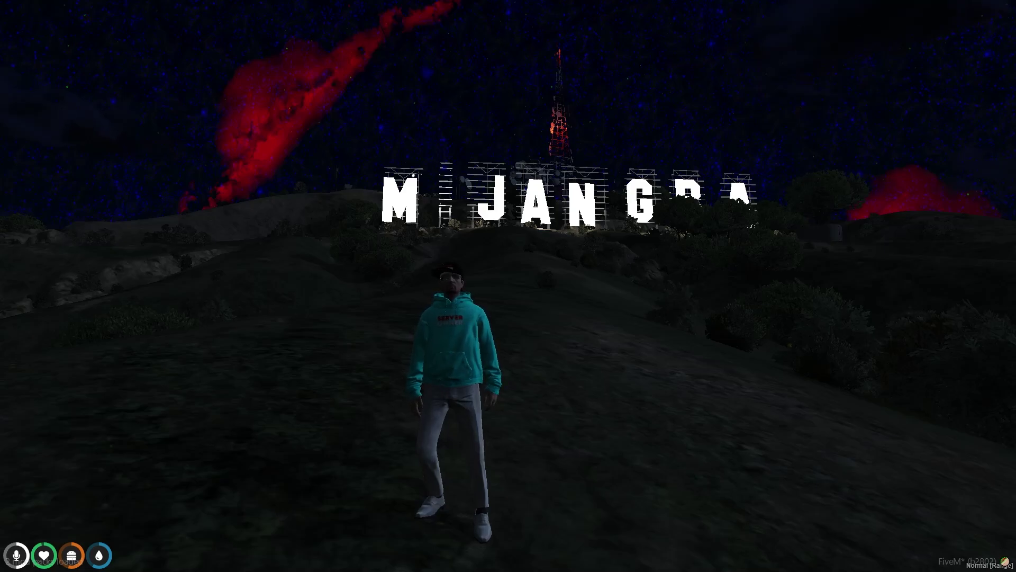
Step: Walk up the night-time hillside toward the lettered sign, then open the Windows Start menu
{"action": "key", "text": "w"}
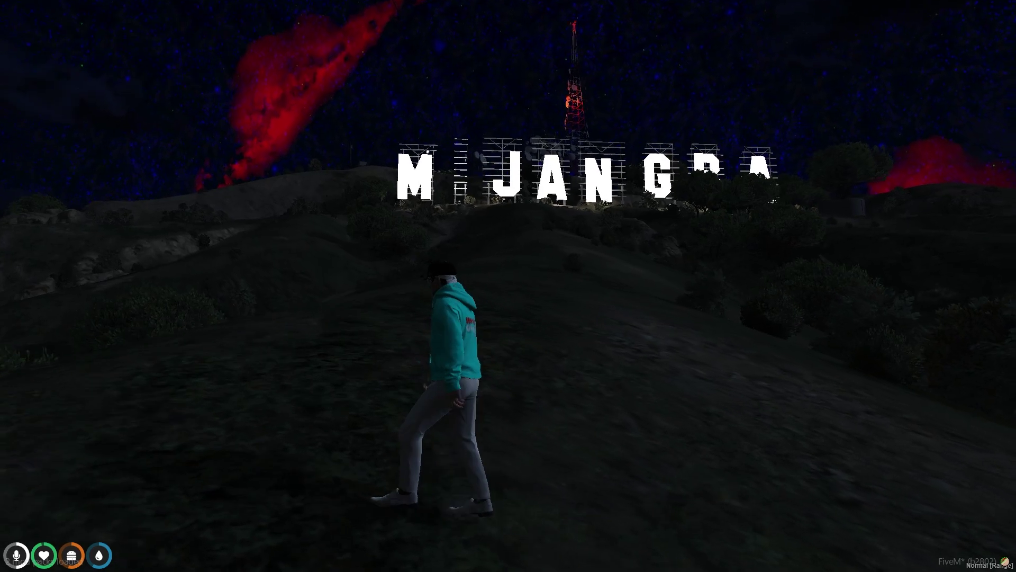
{"action": "key", "text": "w"}
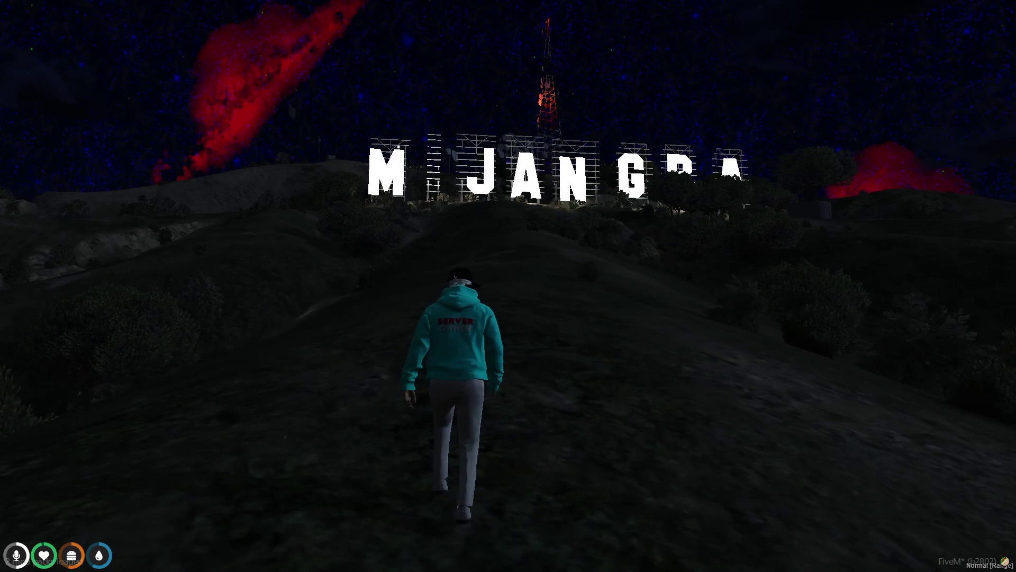
{"action": "key", "text": "w"}
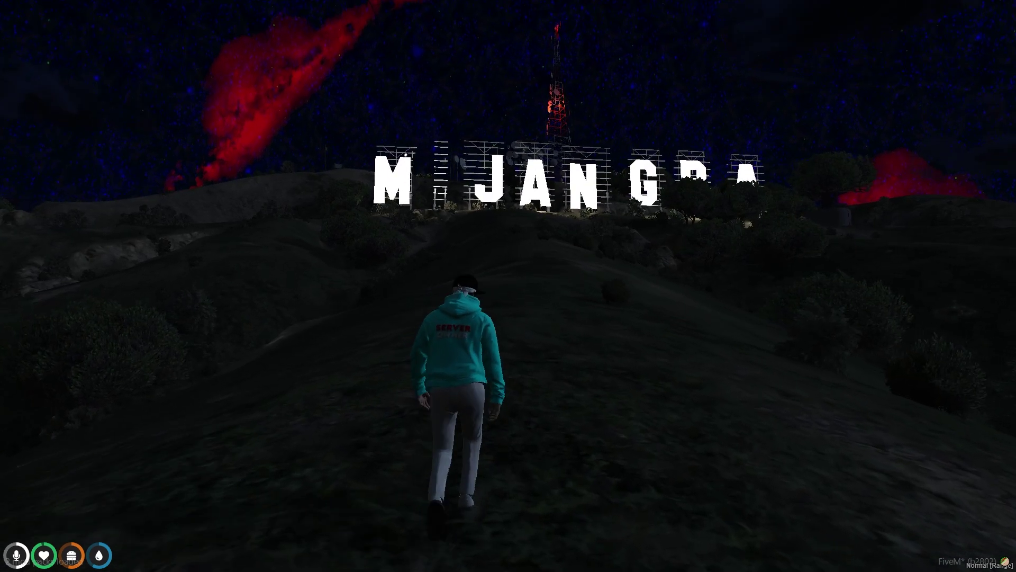
{"action": "key", "text": "w"}
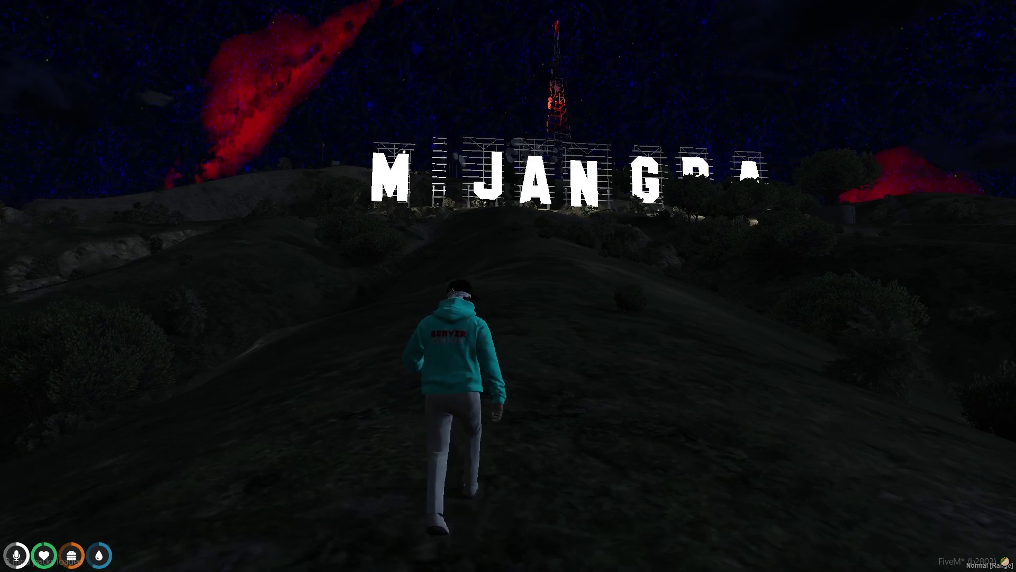
{"action": "key", "text": "w"}
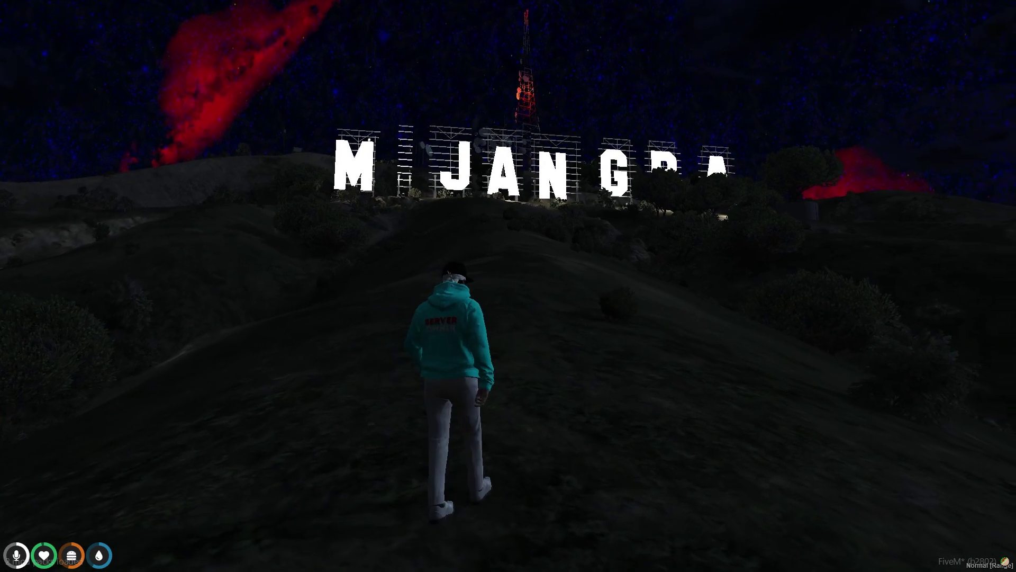
{"action": "key", "text": "w"}
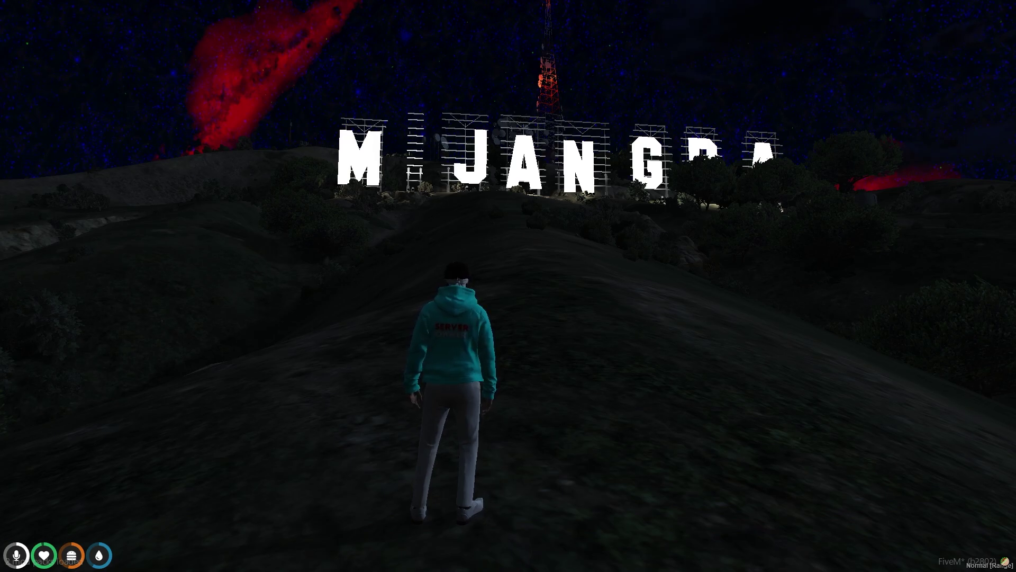
{"action": "key", "text": "super"}
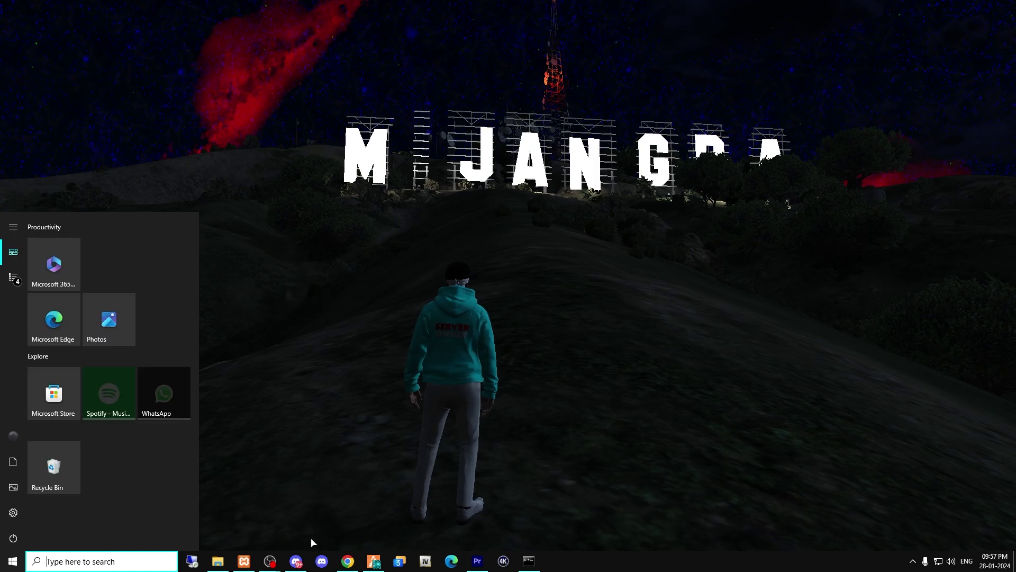
Step: Download the Ricky-VinewoodSign GitHub repository as a ZIP from its Code menu
{"action": "left_click", "coordinate": [356, 565]}
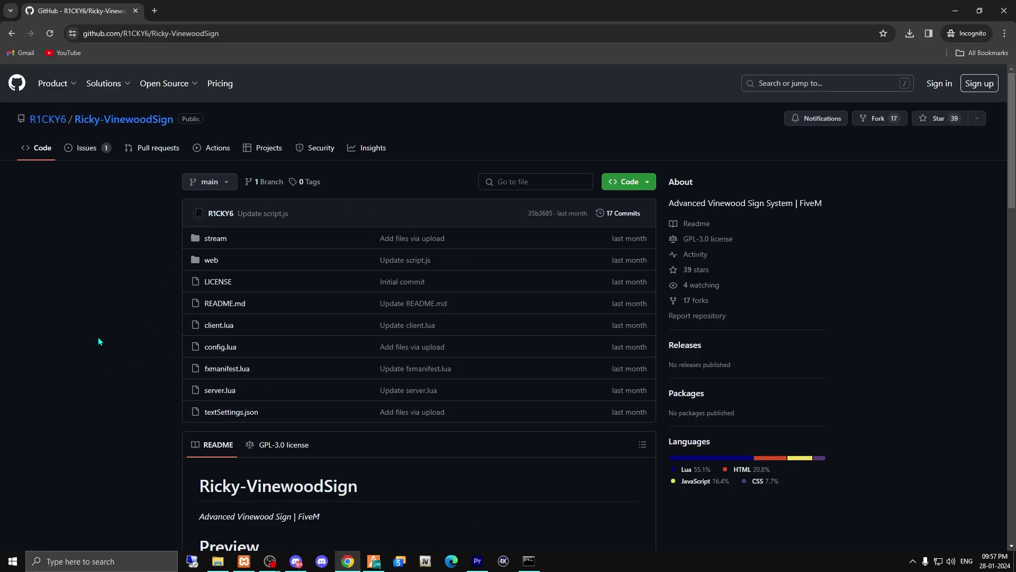
{"action": "scroll", "coordinate": [112, 360], "scroll_direction": "down", "scroll_amount": 3}
{"action": "scroll", "coordinate": [116, 373], "scroll_direction": "up", "scroll_amount": 3}
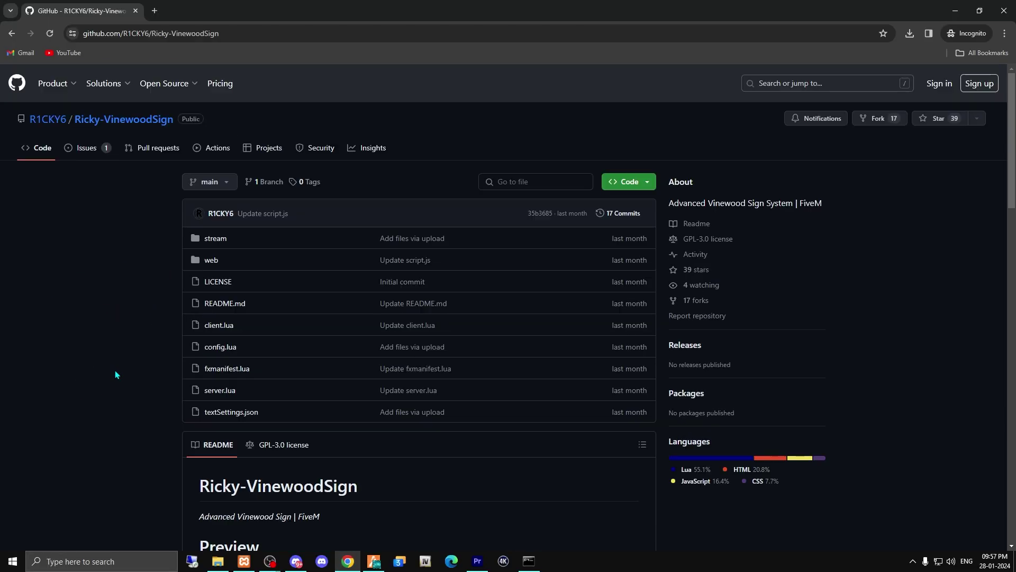
{"action": "left_click", "coordinate": [650, 185]}
{"action": "left_click", "coordinate": [489, 330]}
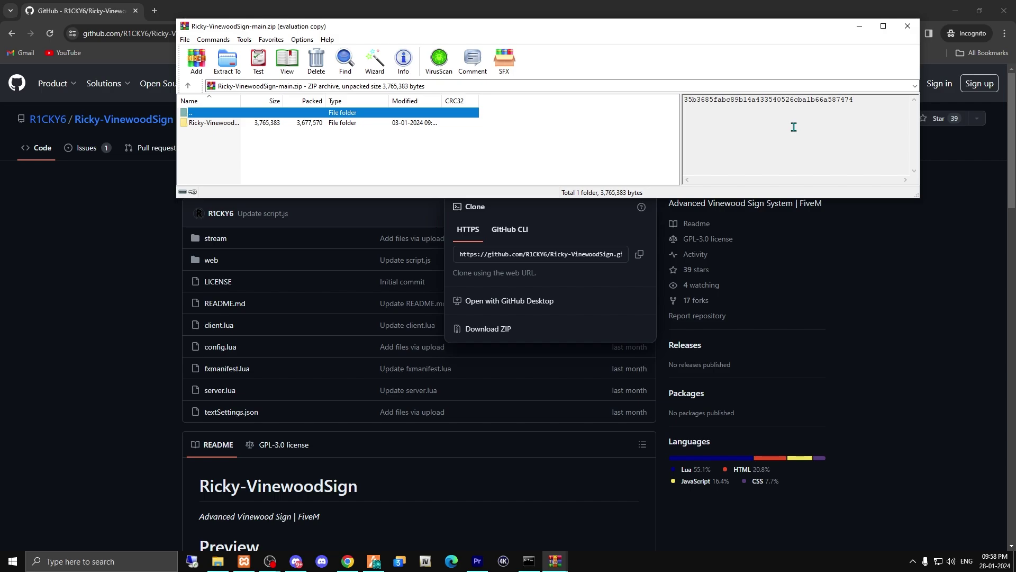
Step: Extract the Ricky-VinewoodSign-main folder from WinRAR into the MJ-v2 resources folder
{"action": "left_click", "coordinate": [635, 70]}
{"action": "left_click", "coordinate": [333, 128]}
{"action": "left_click", "coordinate": [218, 561]}
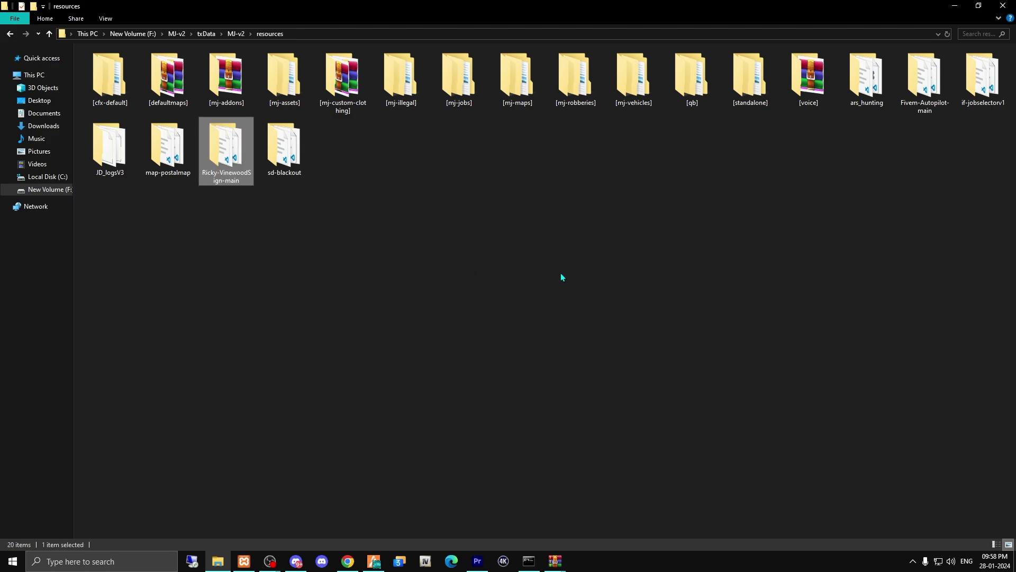
Step: Rename the folder to Ricky-VinewoodSign by dropping '-main', then open it
{"action": "key", "text": "F2"}
{"action": "key", "text": "End"}
{"action": "key", "text": "BackSpace"}
{"action": "key", "text": "BackSpace"}
{"action": "key", "text": "BackSpace"}
{"action": "key", "text": "BackSpace"}
{"action": "key", "text": "Return"}
{"action": "key", "text": "F2"}
{"action": "key", "text": "ctrl+c"}
{"action": "double_click", "coordinate": [244, 145]}
{"action": "left_click", "coordinate": [381, 563]}
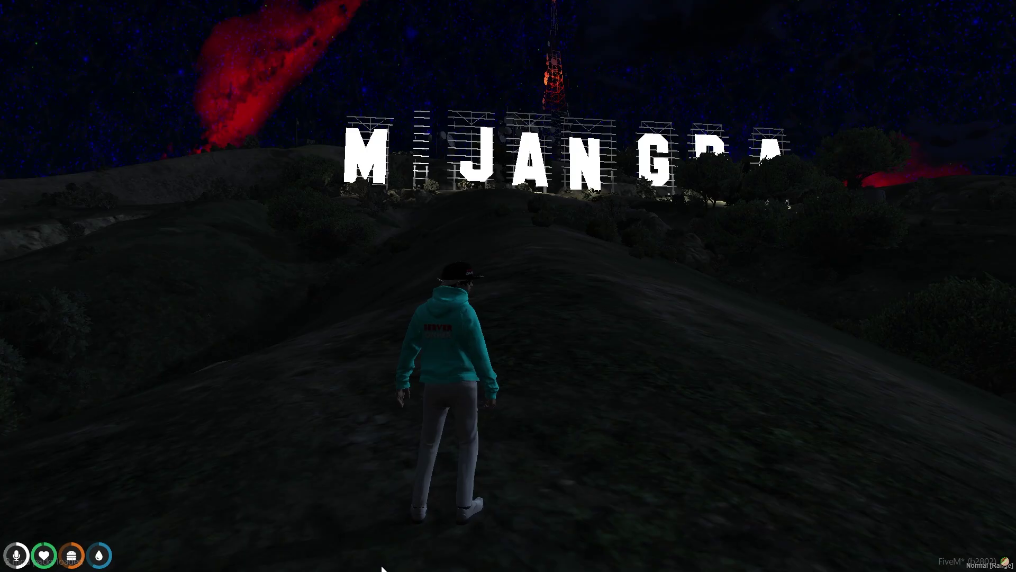
Step: Run 'refresh' and 'ensure Ricky-VinewoodSign' in the F8 console to start the resource
{"action": "key", "text": "F8"}
{"action": "type", "text": "refresh"}
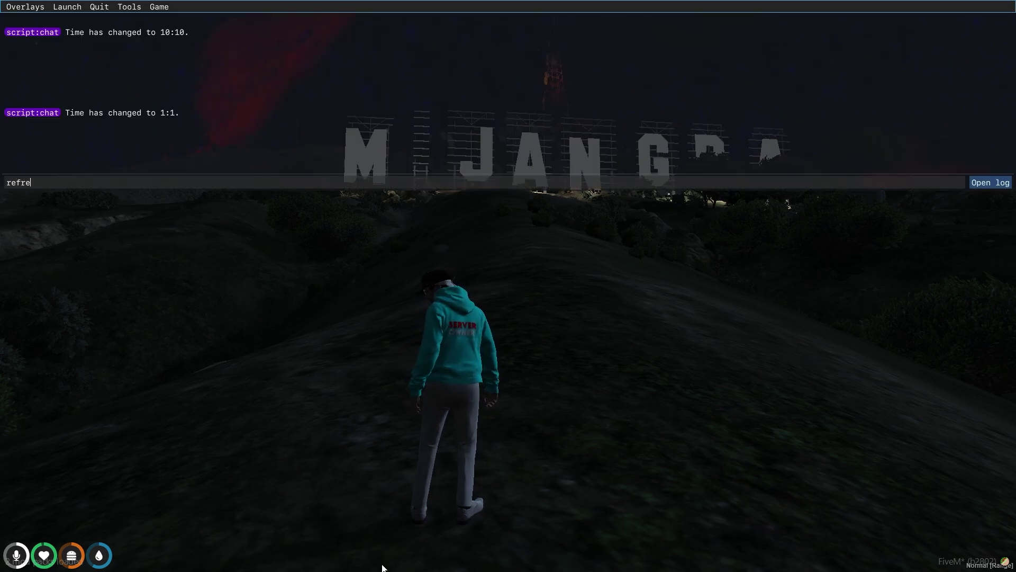
{"action": "key", "text": "Return"}
{"action": "type", "text": "ensure"}
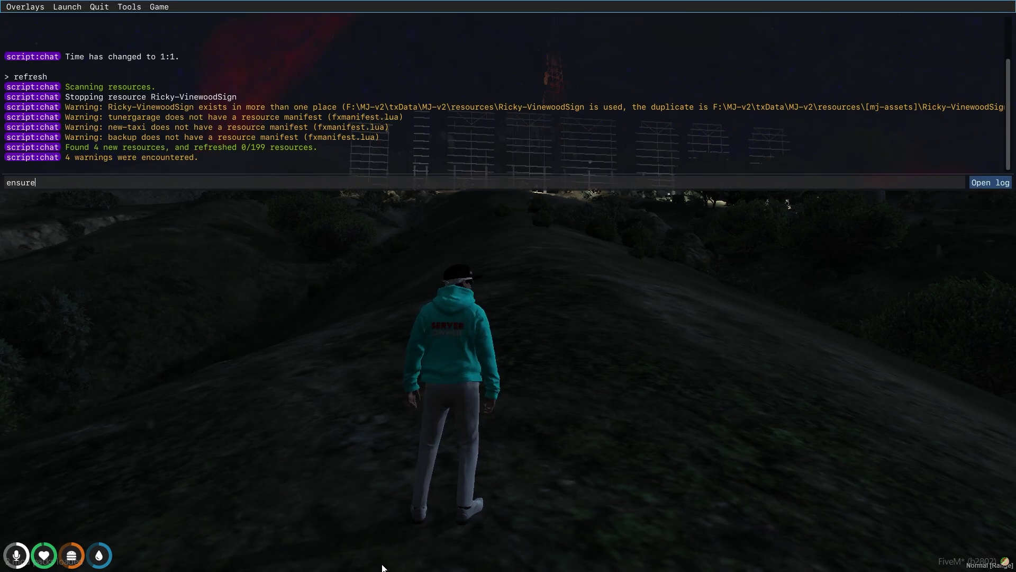
{"action": "key", "text": "ctrl+v"}
{"action": "key", "text": "Return"}
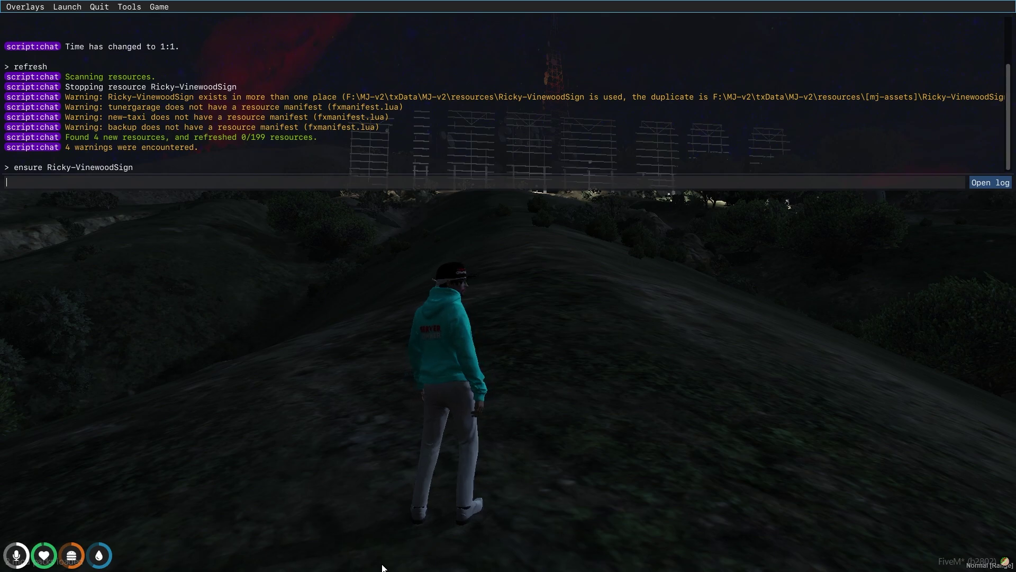
{"action": "key", "text": "F8"}
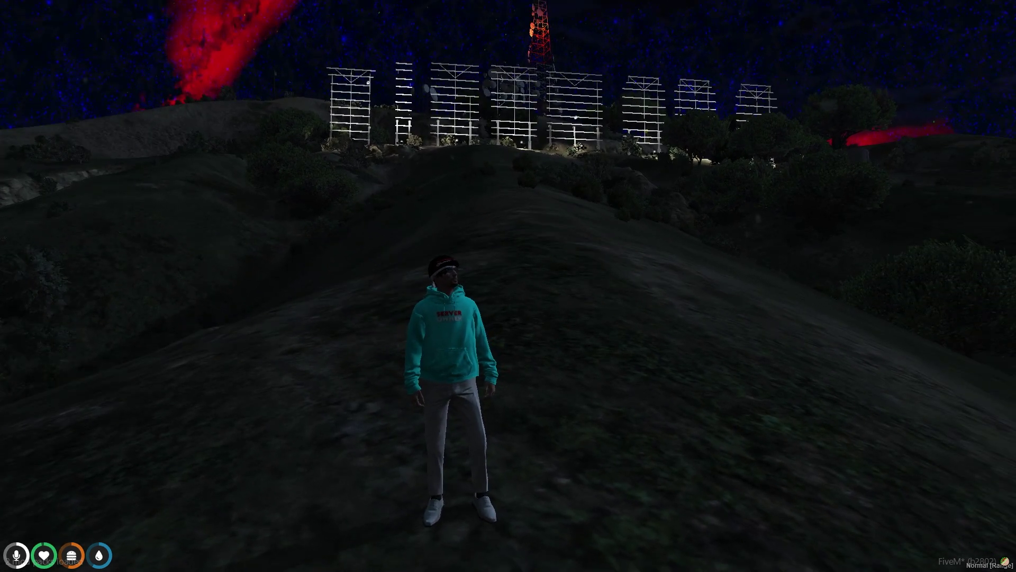
Step: Run /vinewood in chat to bring up the Vinewood Sign editor
{"action": "type", "text": "t/ti"}
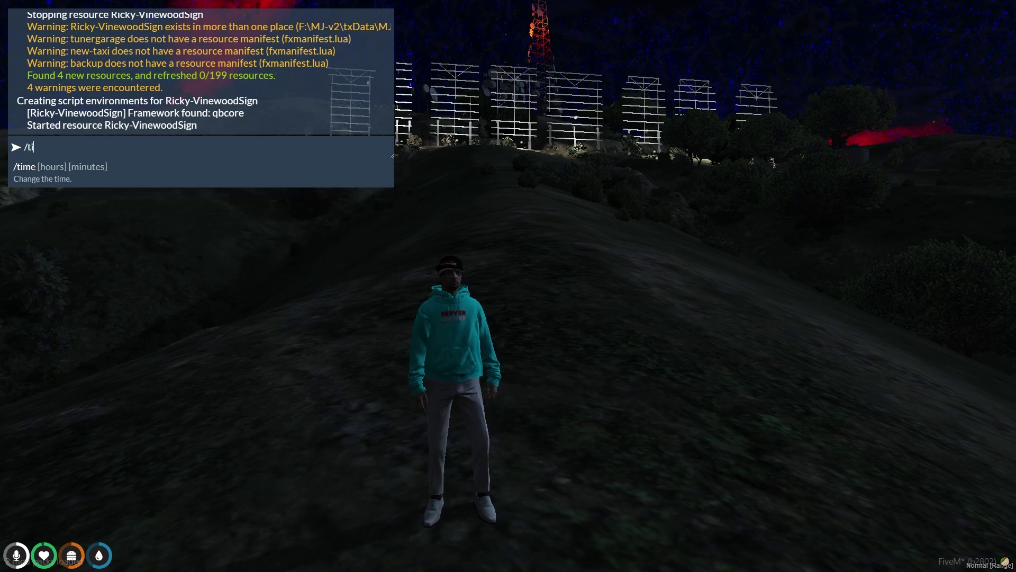
{"action": "key", "text": "Escape"}
{"action": "type", "text": "t/vi"}
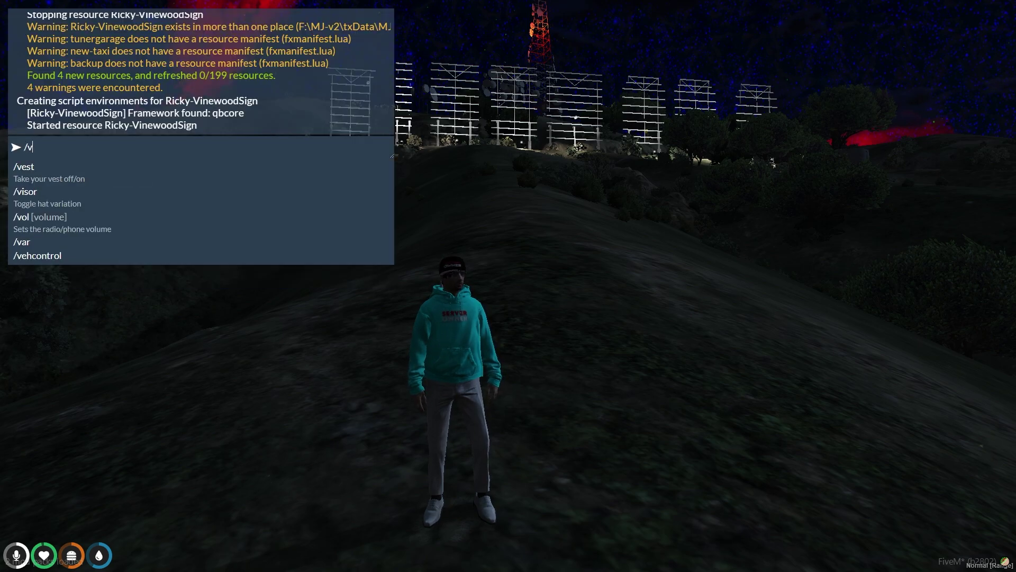
{"action": "type", "text": "newood"}
{"action": "key", "text": "Return"}
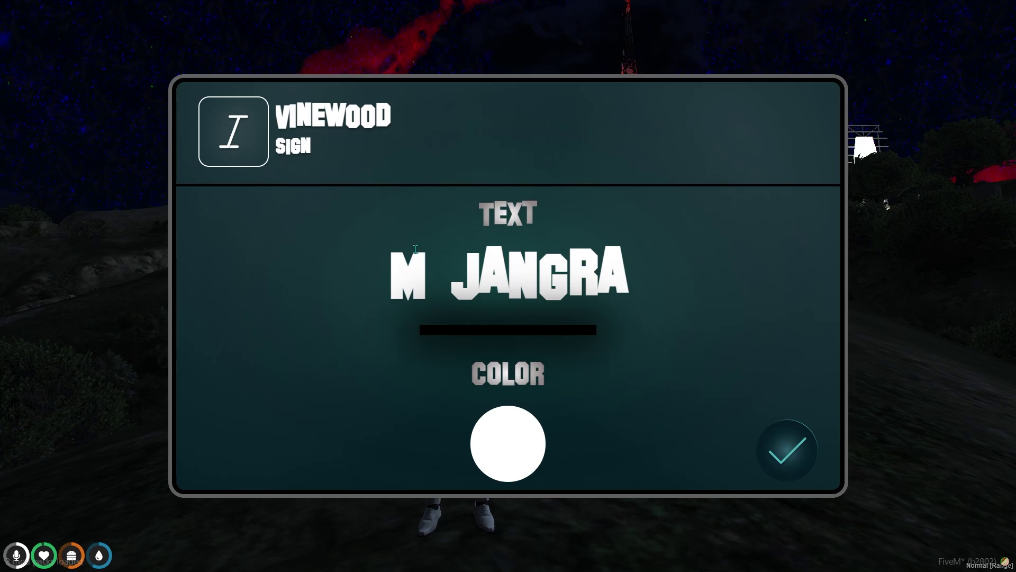
Step: Clear the existing sign text and enter MJ DEV in the TEXT field
{"action": "triple_click", "coordinate": [527, 286]}
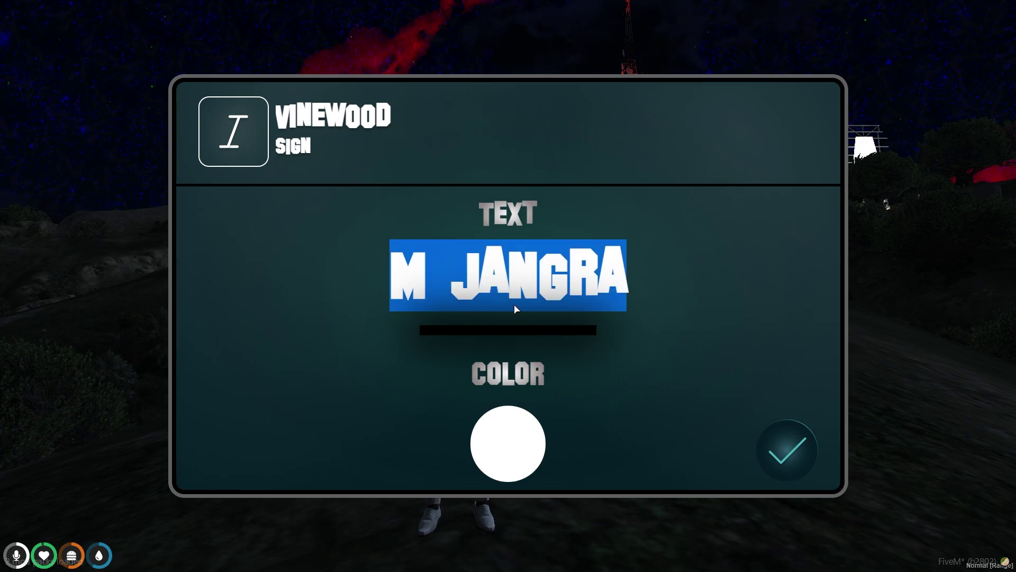
{"action": "left_click", "coordinate": [477, 276]}
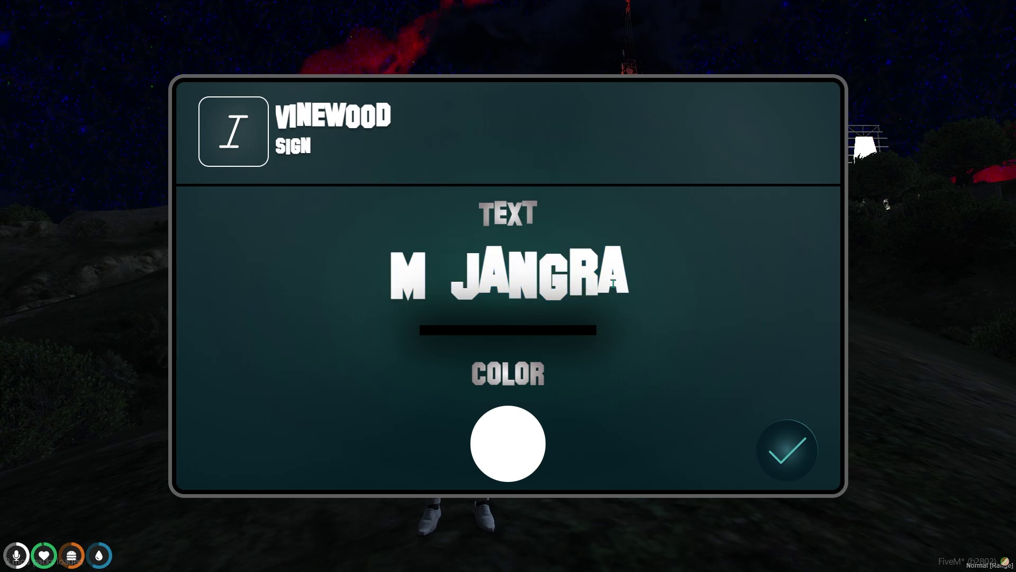
{"action": "key", "text": "BackSpace"}
{"action": "key", "text": "BackSpace"}
{"action": "key", "text": "BackSpace"}
{"action": "key", "text": "BackSpace"}
{"action": "key", "text": "BackSpace"}
{"action": "key", "text": "BackSpace"}
{"action": "key", "text": "BackSpace"}
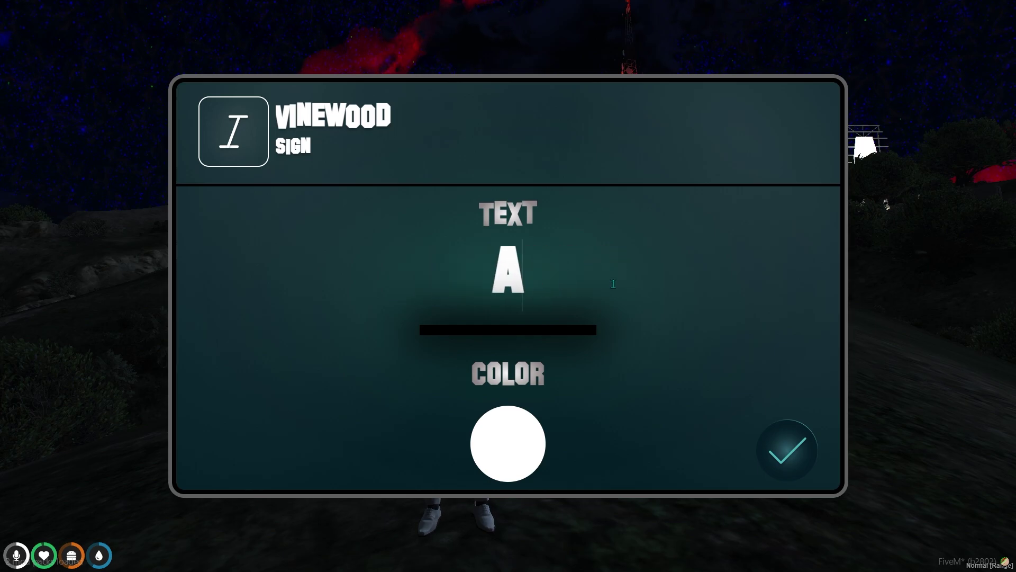
{"action": "key", "text": "BackSpace"}
{"action": "type", "text": "SUB"}
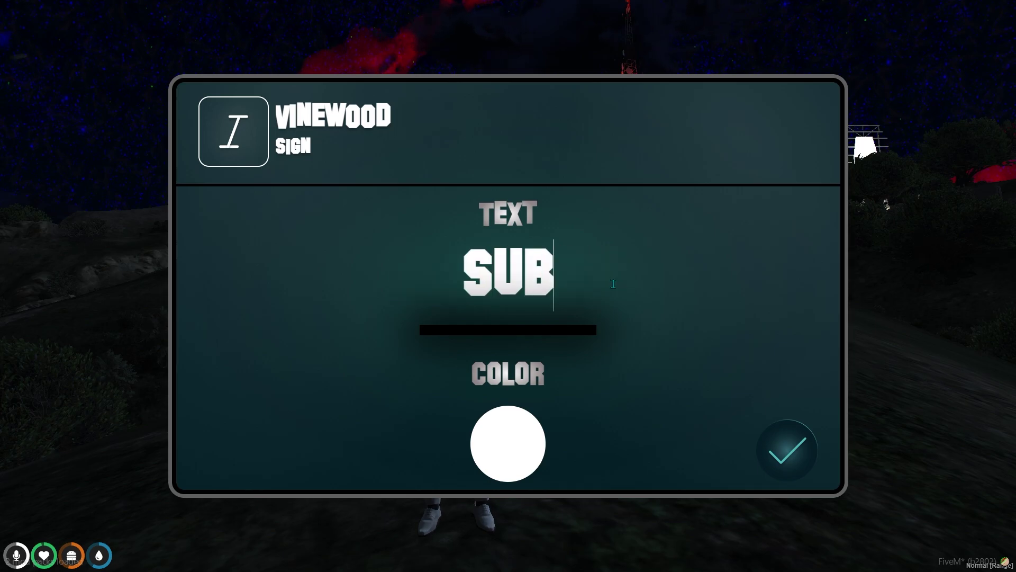
{"action": "type", "text": "SCRIB"}
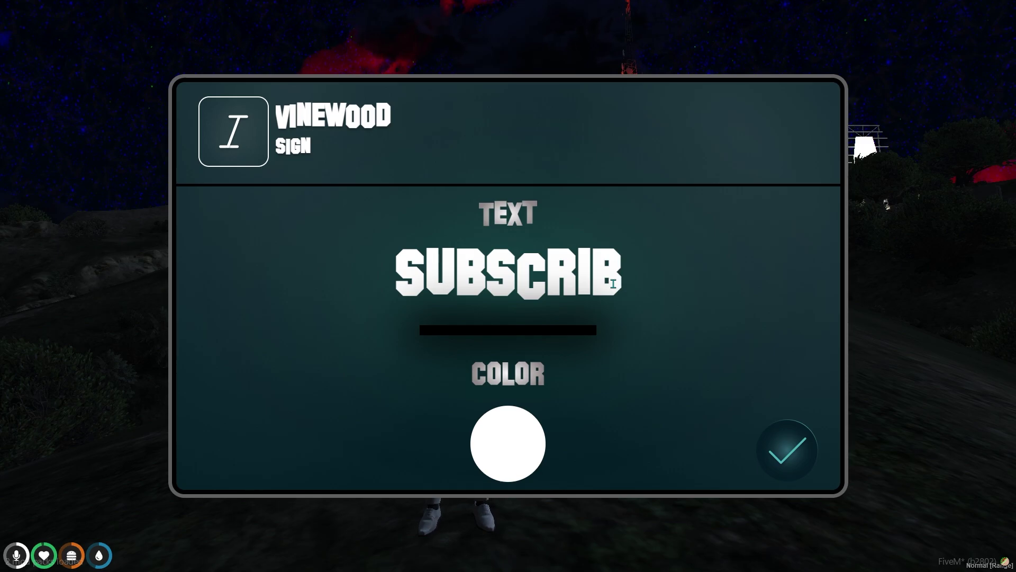
{"action": "key", "text": "BackSpace"}
{"action": "key", "text": "BackSpace"}
{"action": "key", "text": "BackSpace"}
{"action": "key", "text": "BackSpace"}
{"action": "key", "text": "BackSpace"}
{"action": "key", "text": "BackSpace"}
{"action": "key", "text": "BackSpace"}
{"action": "key", "text": "BackSpace"}
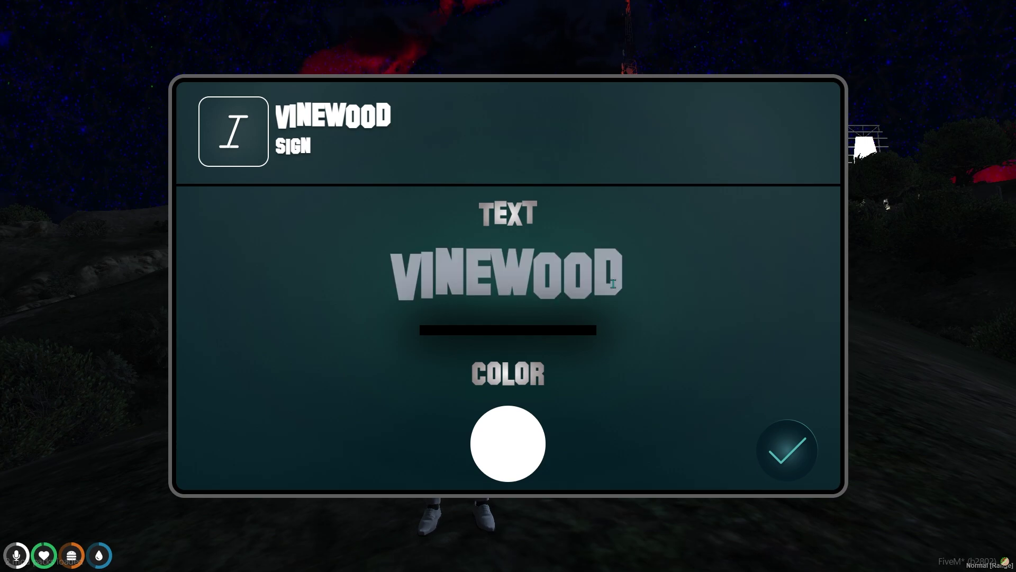
{"action": "type", "text": "MJ"}
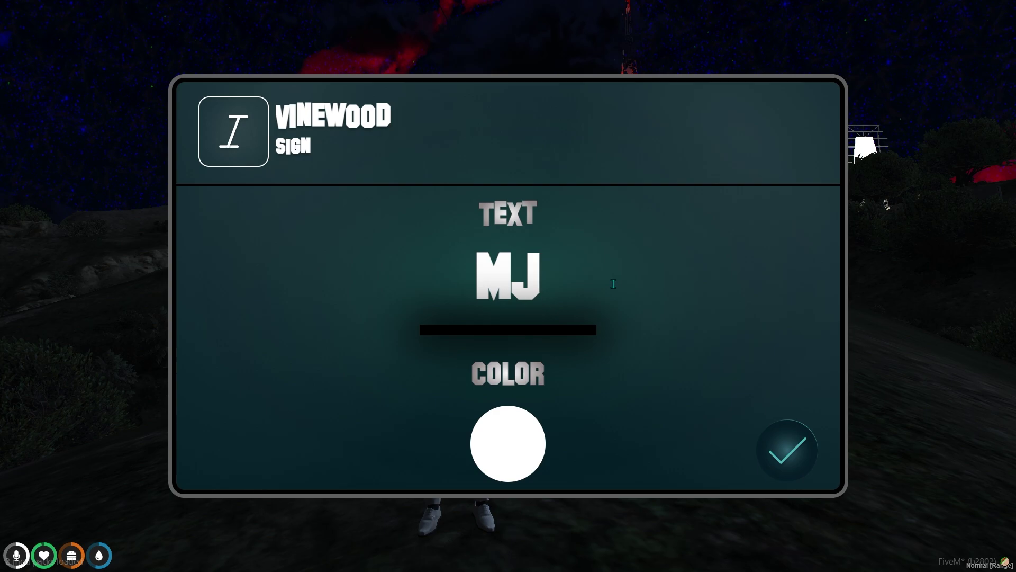
{"action": "type", "text": " DEV"}
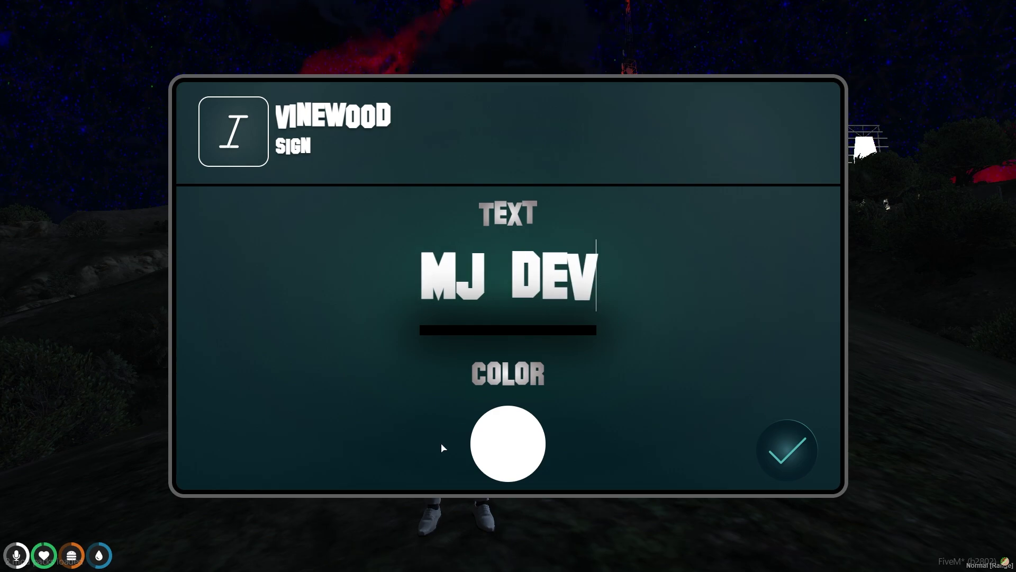
Step: Pick cyan as the sign text colour and apply the MJ DEV text
{"action": "left_click", "coordinate": [508, 424]}
{"action": "left_click", "coordinate": [617, 275]}
{"action": "mouse_move", "coordinate": [617, 275]}
{"action": "left_mouse_down"}
{"action": "mouse_move", "coordinate": [531, 315]}
{"action": "mouse_move", "coordinate": [563, 305]}
{"action": "mouse_move", "coordinate": [535, 331]}
{"action": "mouse_move", "coordinate": [607, 294]}
{"action": "mouse_move", "coordinate": [617, 277]}
{"action": "left_mouse_up"}
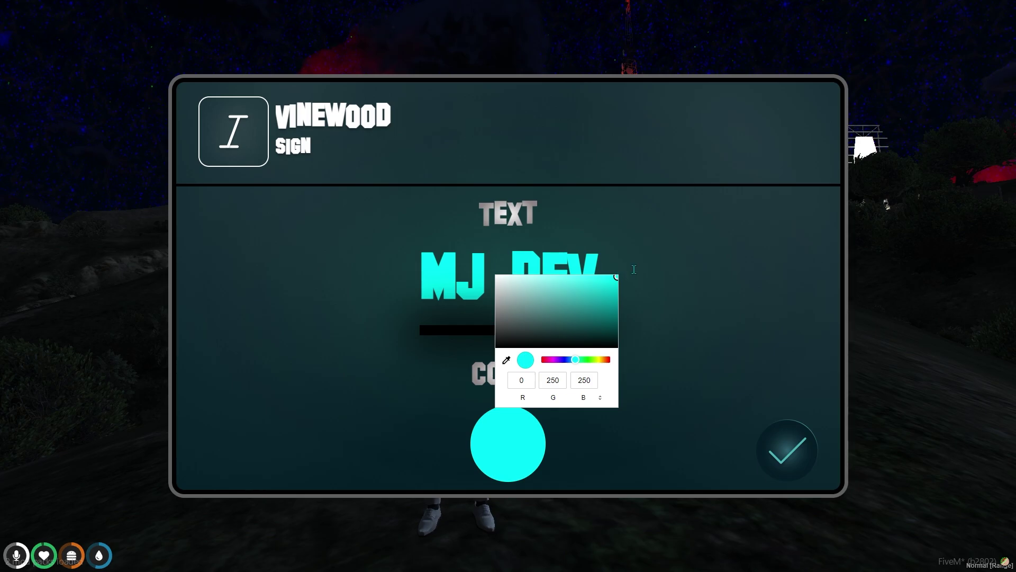
{"action": "left_click", "coordinate": [633, 269]}
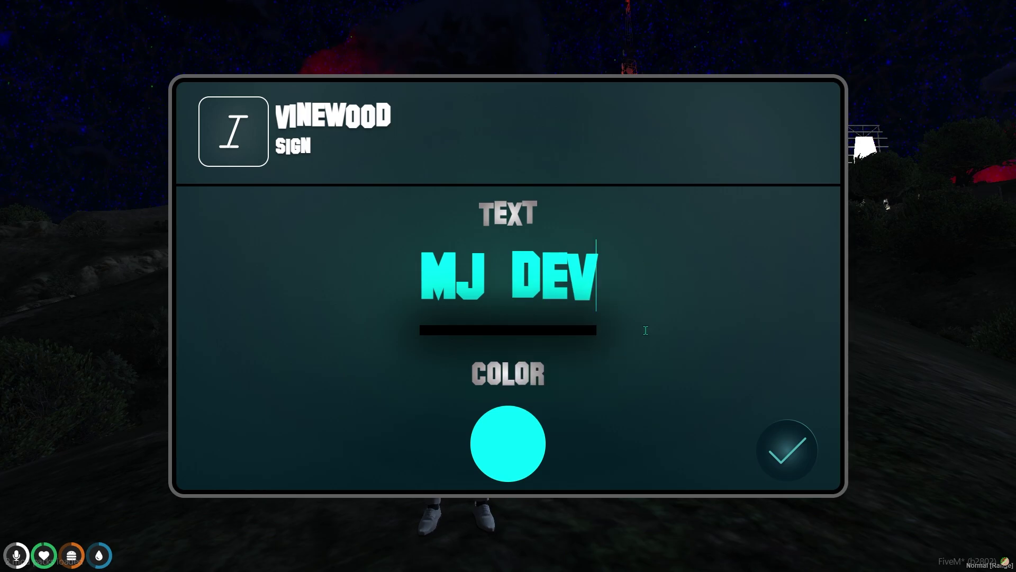
{"action": "left_click", "coordinate": [784, 451]}
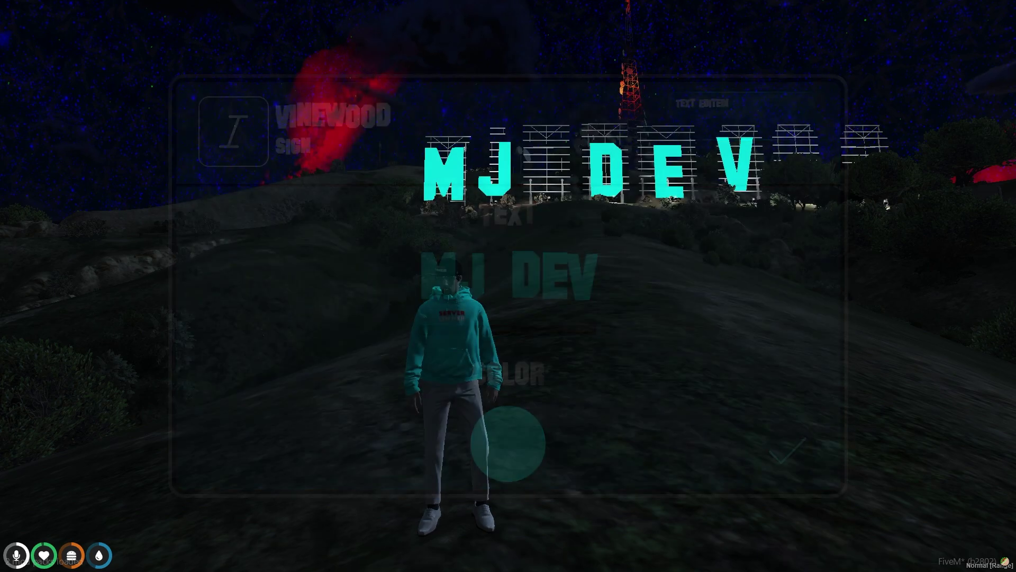
Step: Walk closer to view the cyan MJ DEV sign, opening and closing the F8 console
{"action": "key", "text": "w"}
{"action": "key", "text": "w"}
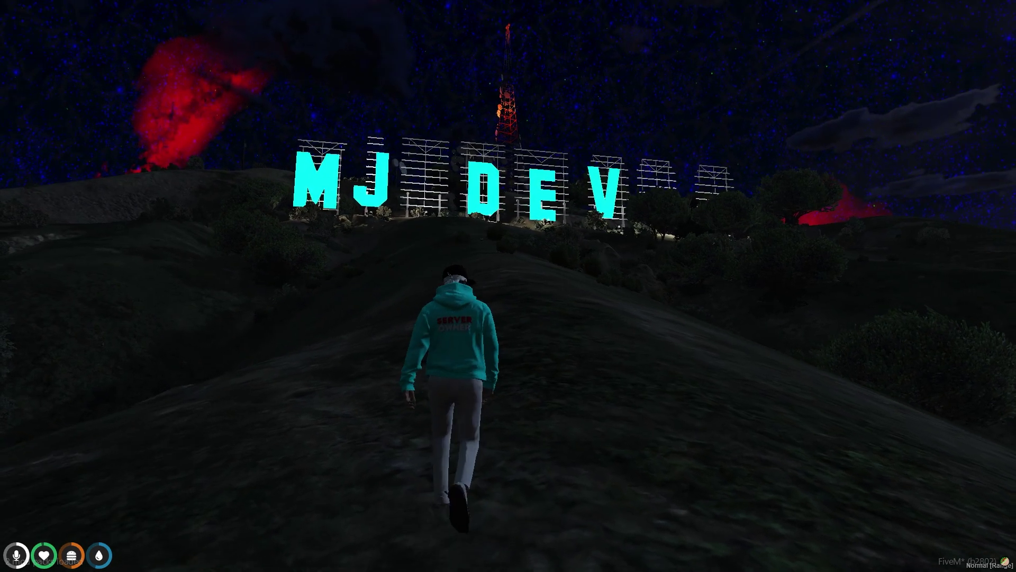
{"action": "key", "text": "w"}
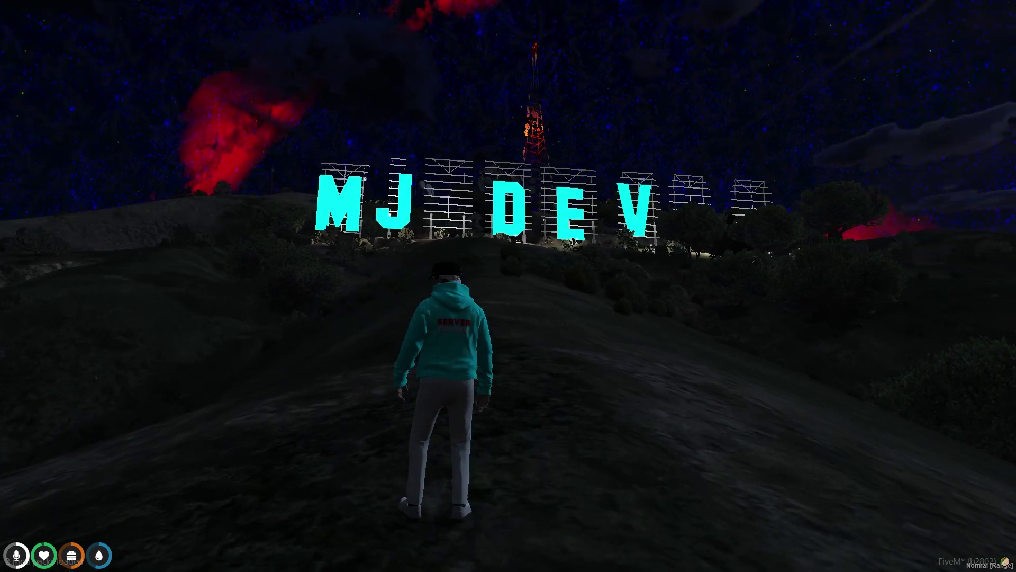
{"action": "key", "text": "s"}
{"action": "key", "text": "F8"}
{"action": "key", "text": "F8"}
Step: Reopen the sign editor and clear the MJ DEV text from the field
{"action": "key", "text": "e"}
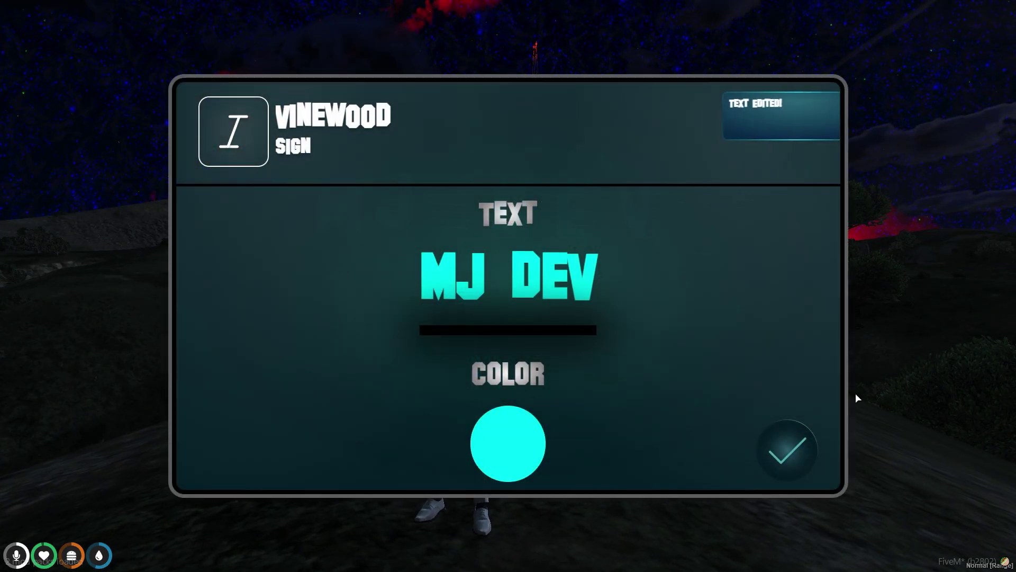
{"action": "double_click", "coordinate": [514, 300]}
{"action": "key", "text": "BackSpace"}
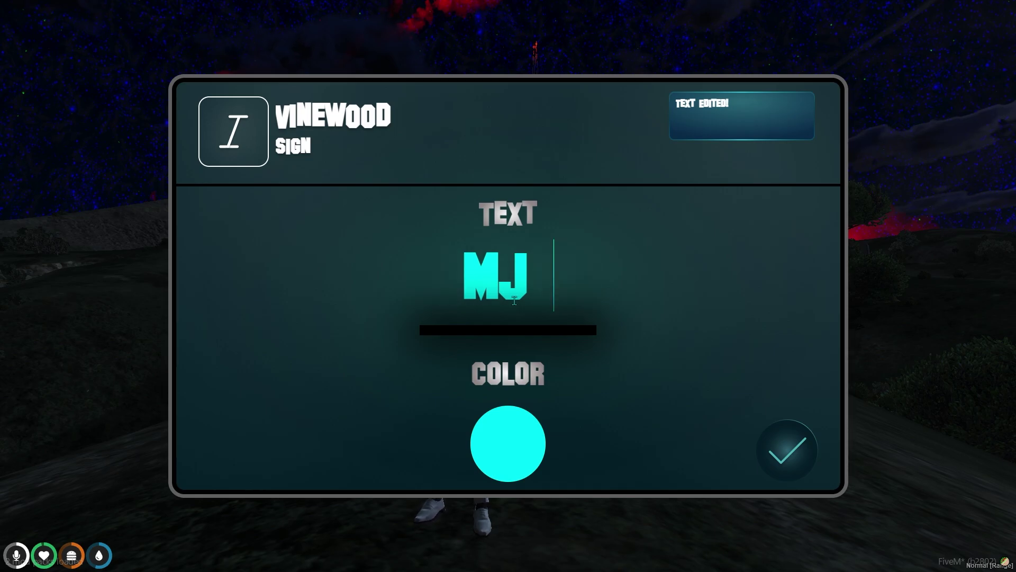
{"action": "key", "text": "BackSpace"}
{"action": "key", "text": "BackSpace"}
{"action": "key", "text": "BackSpace"}
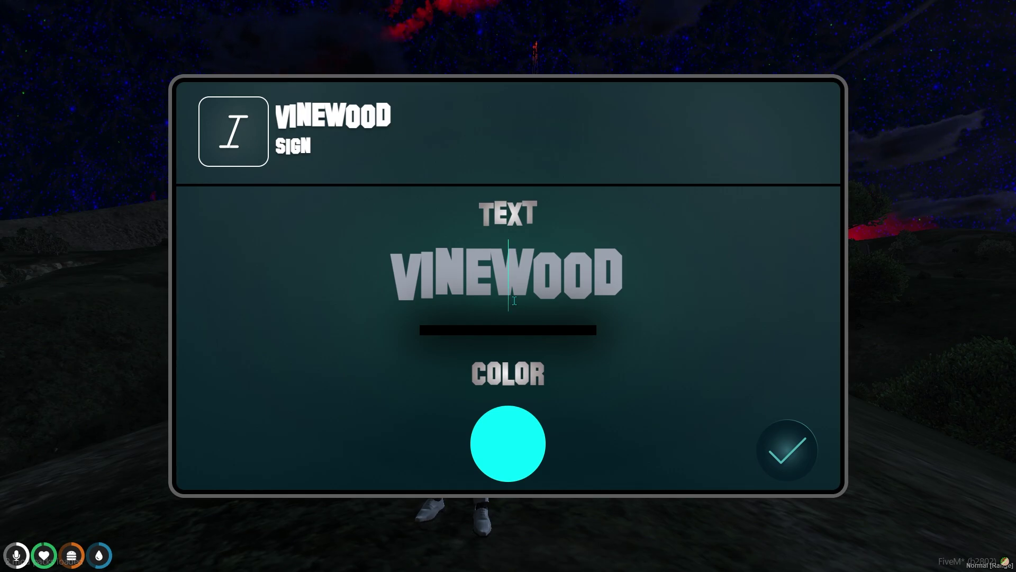
{"action": "type", "text": "MJDEVELO"}
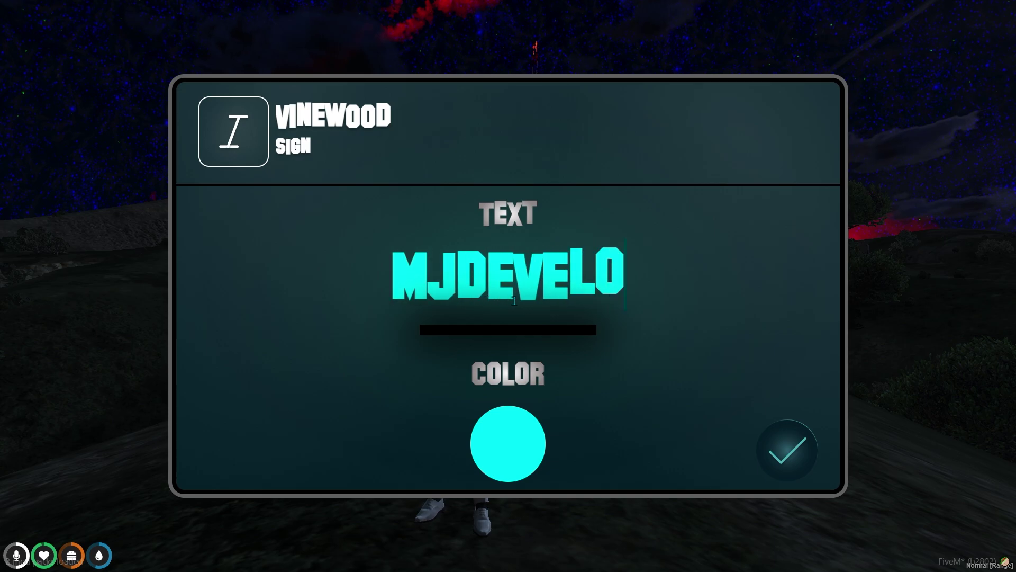
{"action": "key", "text": "BackSpace"}
{"action": "key", "text": "BackSpace"}
{"action": "key", "text": "BackSpace"}
{"action": "key", "text": "BackSpace"}
{"action": "key", "text": "BackSpace"}
{"action": "key", "text": "BackSpace"}
{"action": "key", "text": "BackSpace"}
{"action": "key", "text": "BackSpace"}
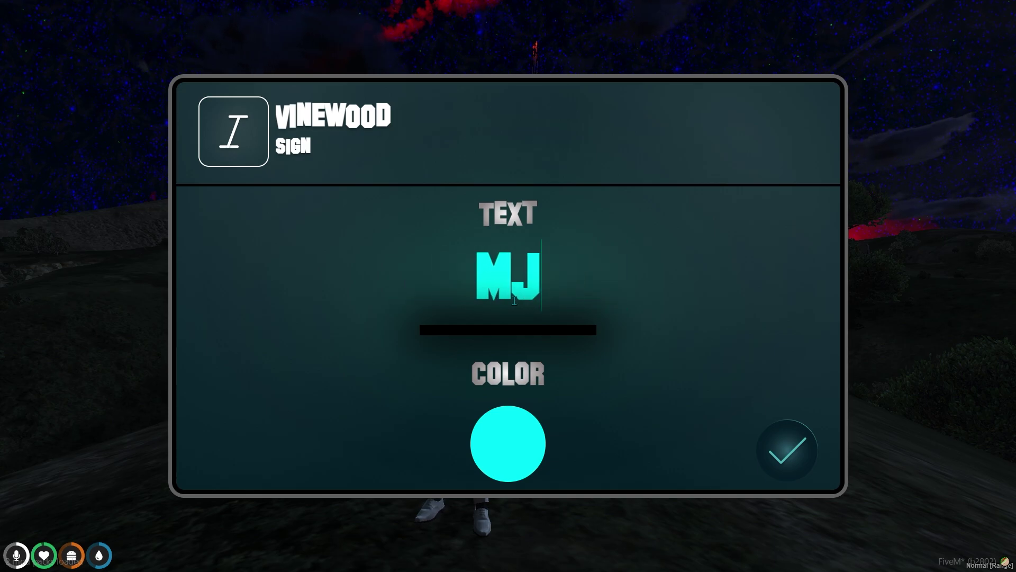
Step: Type the new two-word name ending in MJ and apply it to the sign
{"action": "type", "text": "MANP"}
{"action": "key", "text": "BackSpace"}
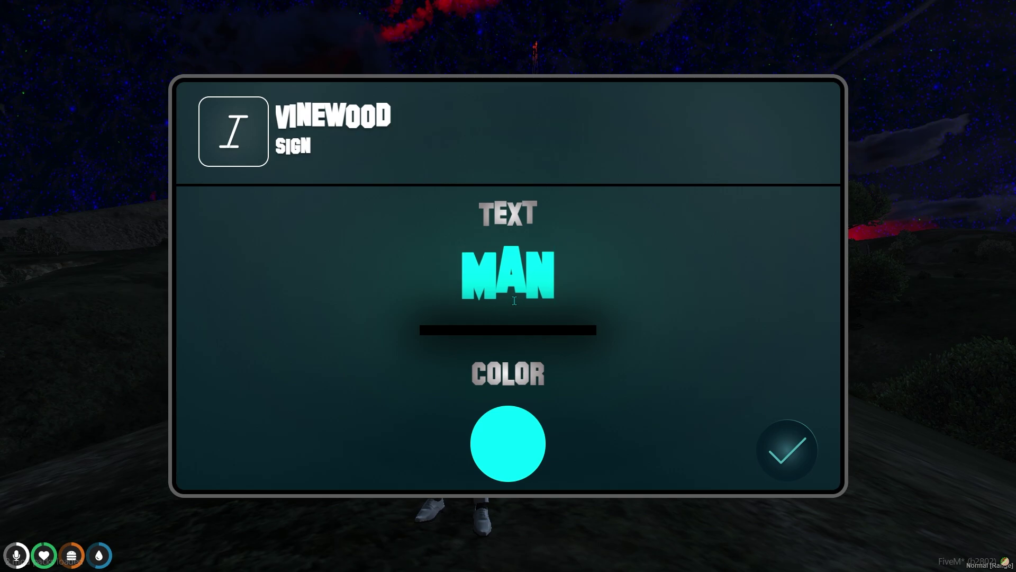
{"action": "type", "text": "OJ M"}
{"action": "key", "text": "BackSpace"}
{"action": "key", "text": "BackSpace"}
{"action": "type", "text": "MJD"}
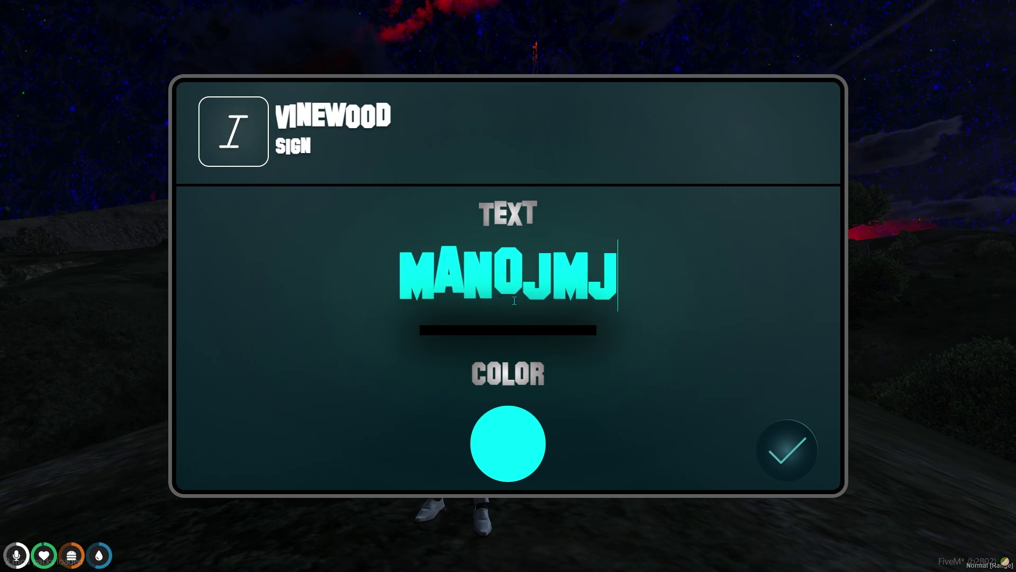
{"action": "key", "text": "BackSpace"}
{"action": "key", "text": "BackSpace"}
{"action": "key", "text": "BackSpace"}
{"action": "type", "text": "MJ"}
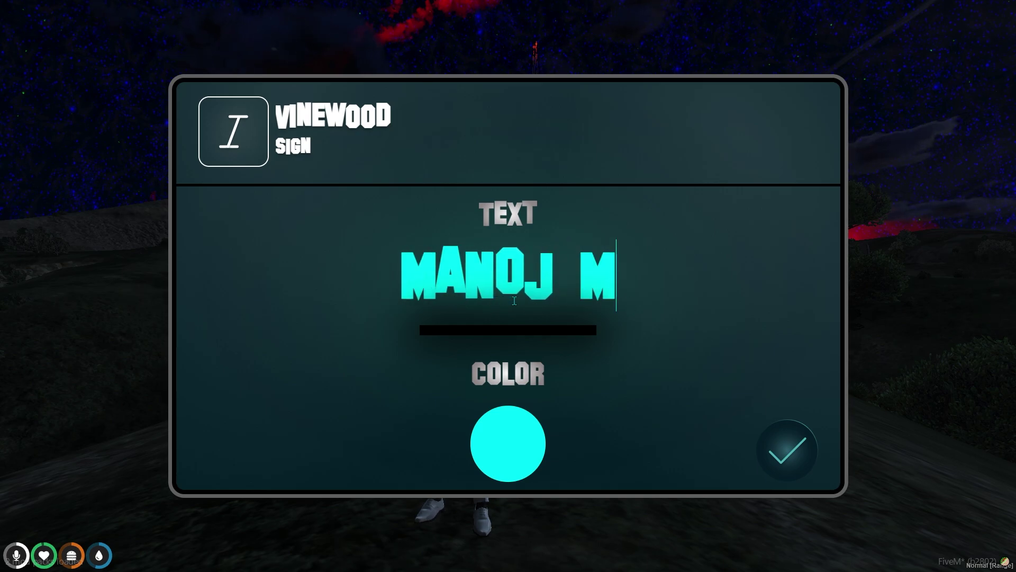
{"action": "left_click", "coordinate": [789, 443]}
Step: Walk up and back down the hill to view the sign's new cyan name
{"action": "key", "text": "w"}
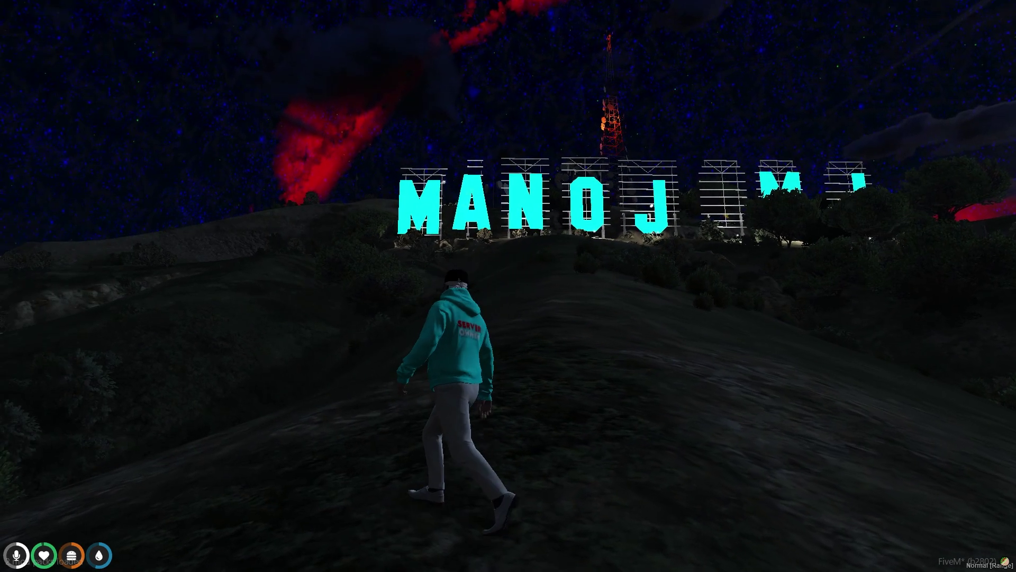
{"action": "key", "text": "s"}
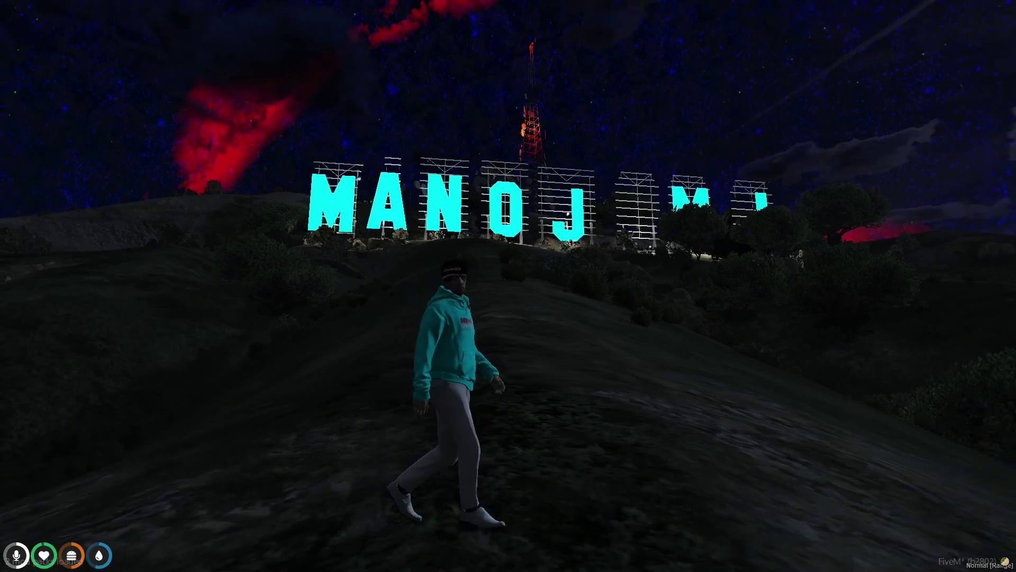
{"action": "key", "text": "s"}
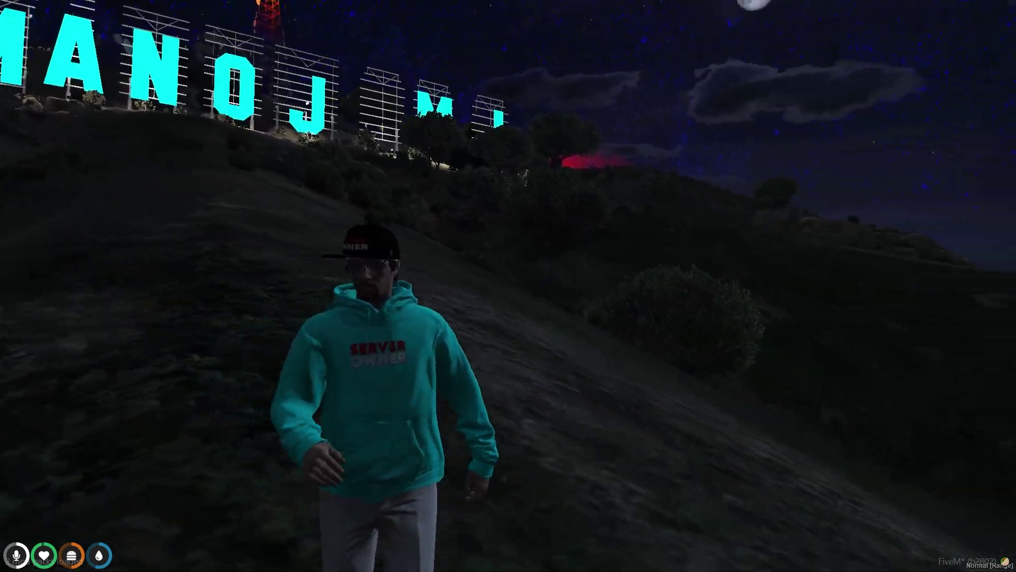
{"action": "key", "text": "s"}
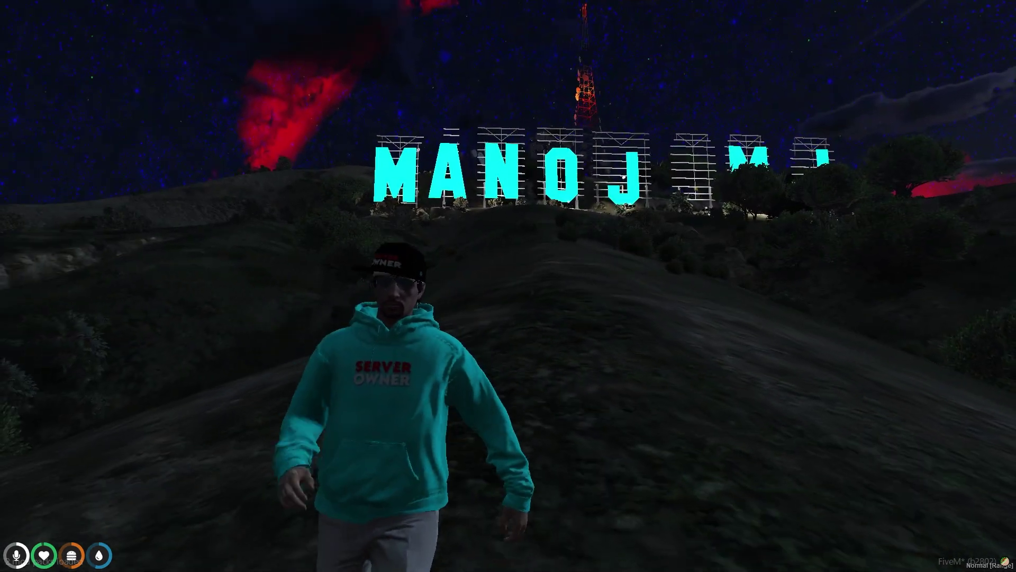